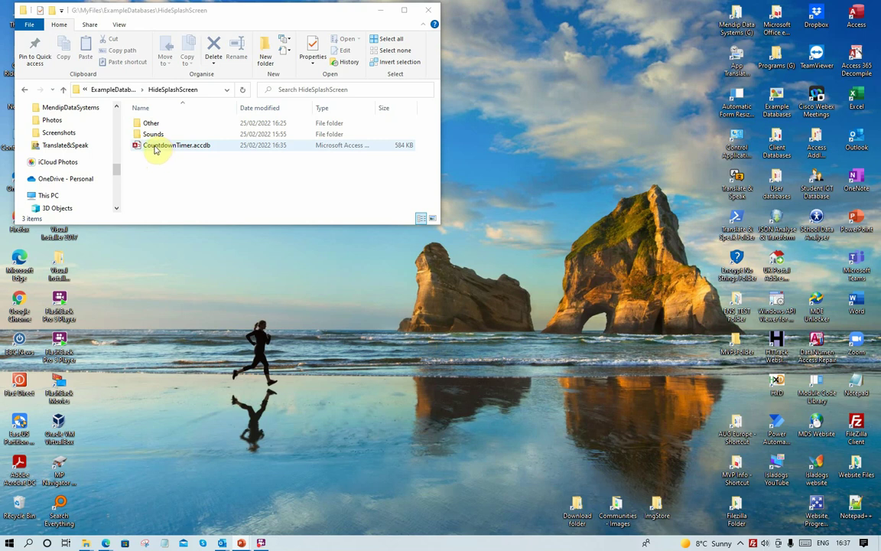
# Launch CountdownTimer.accdb from the HideSplashScreen folder so its Countdown Timer form appears
pyautogui.doubleClick(154, 148)
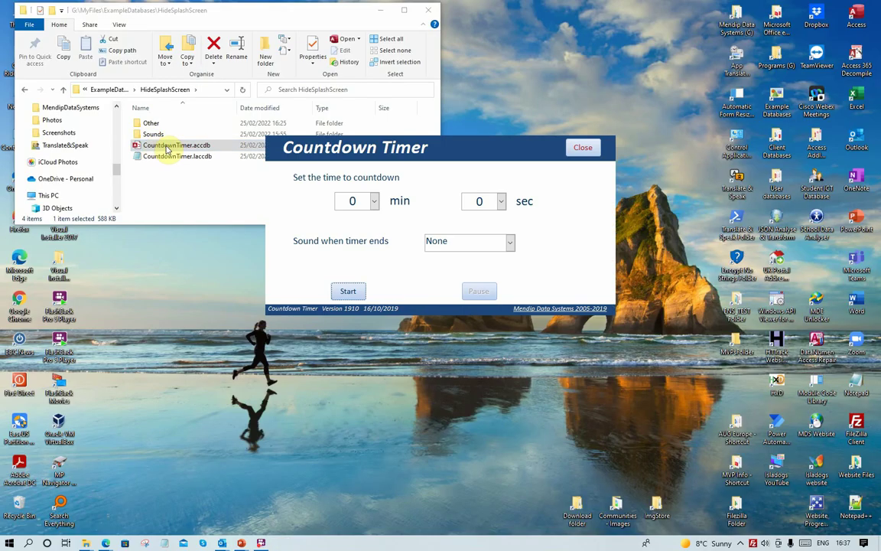
# Close the Countdown Timer form and move the HideSplashScreen folder window back to the top-left
pyautogui.click(311, 9)
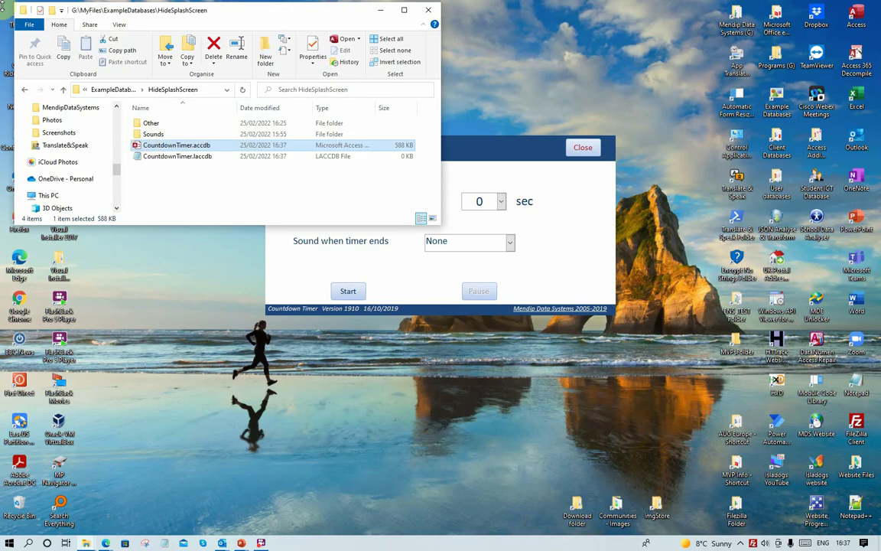
pyautogui.hotkey('alt', 'F4')
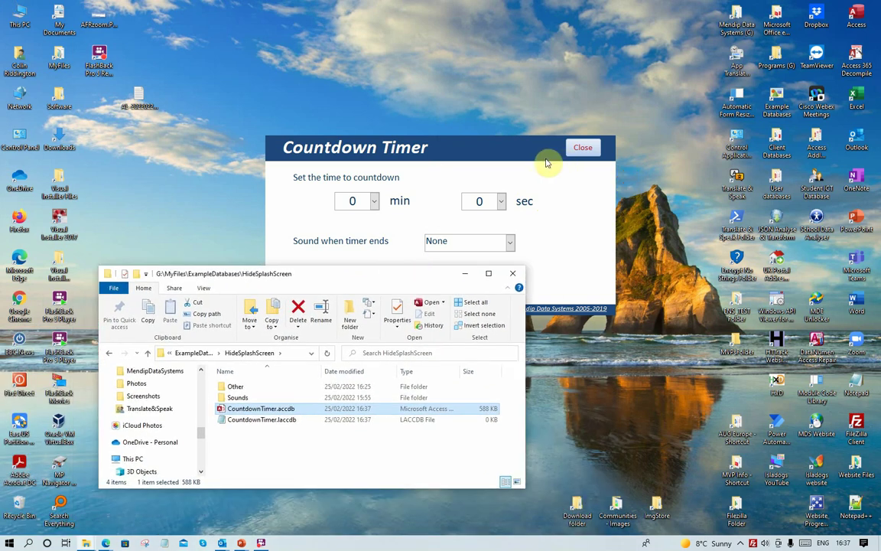
pyautogui.click(586, 148)
pyautogui.moveTo(346, 278); pyautogui.dragTo(326, 16)
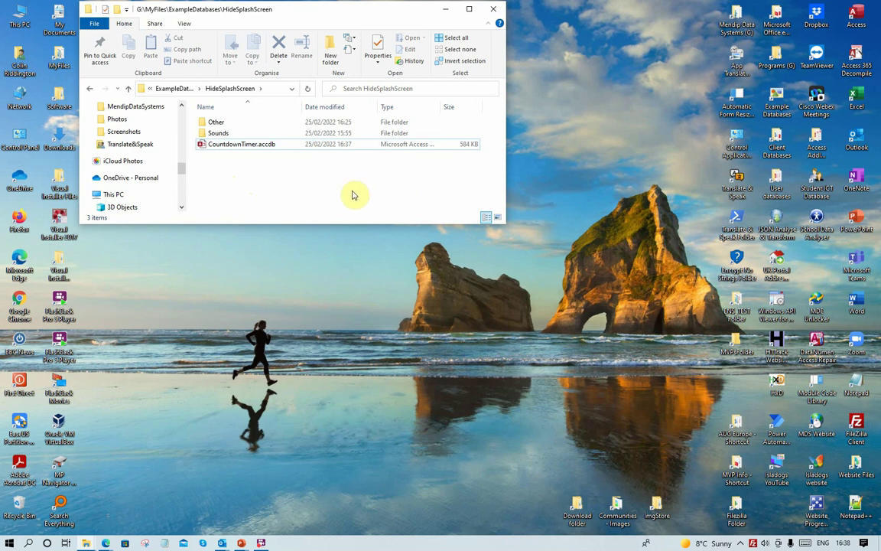
# Create a new bitmap image in the HideSplashScreen folder
pyautogui.rightClick(242, 168)
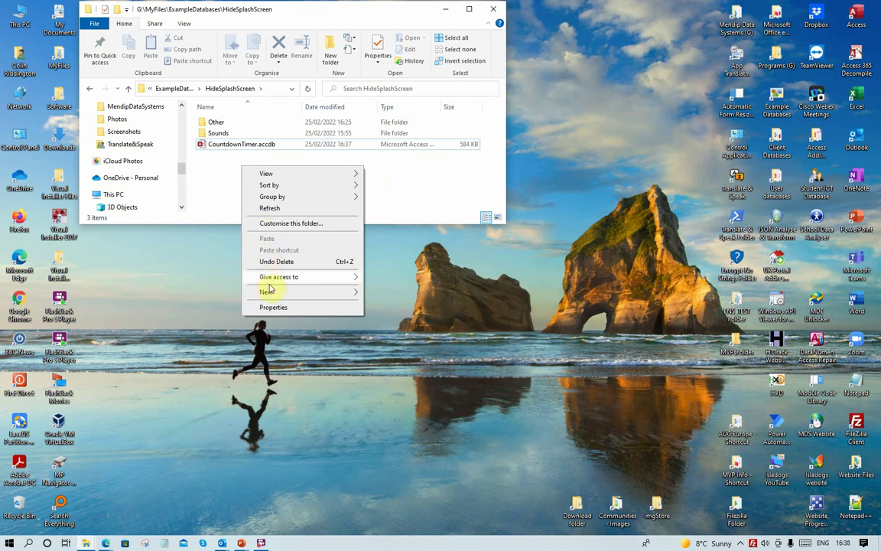
pyautogui.moveTo(272, 297)
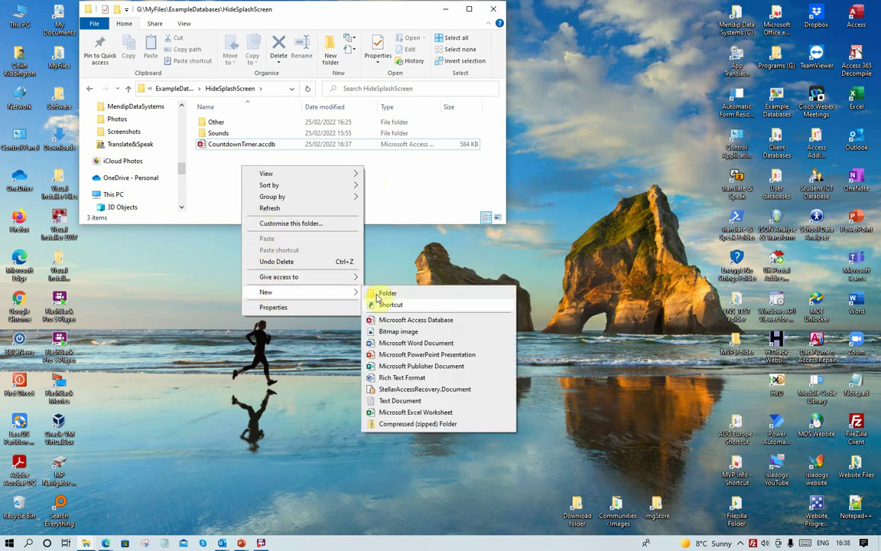
pyautogui.click(399, 331)
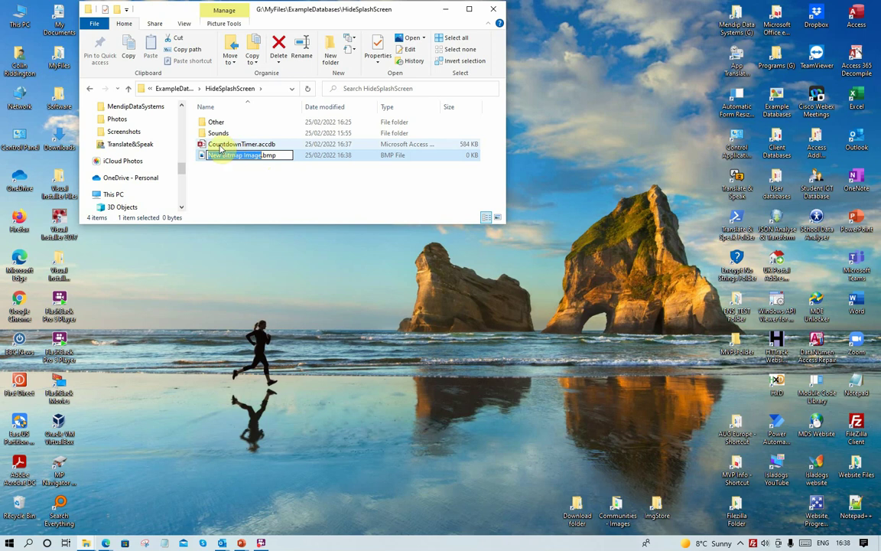
pyautogui.click(227, 184)
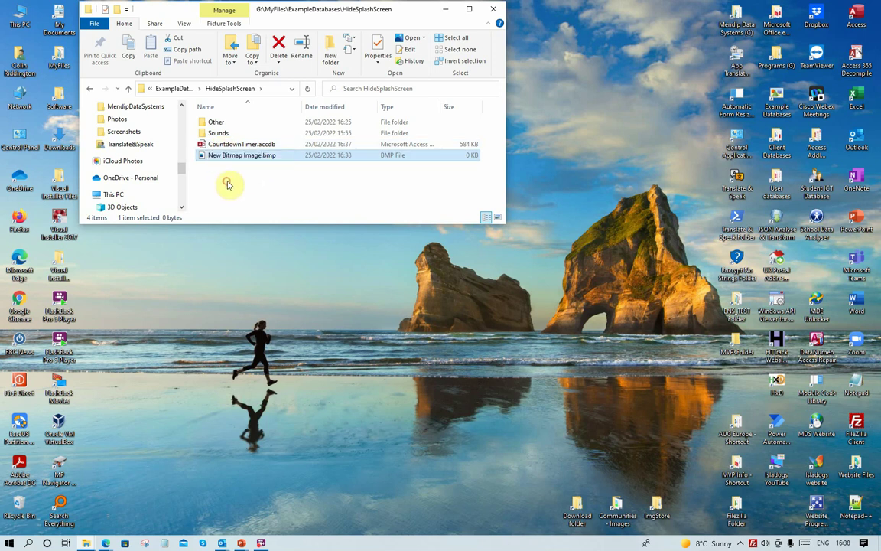
# Rename the new bitmap to CountdownTimer.bmp using the database's copied file name
pyautogui.click(222, 144)
pyautogui.rightClick(221, 145)
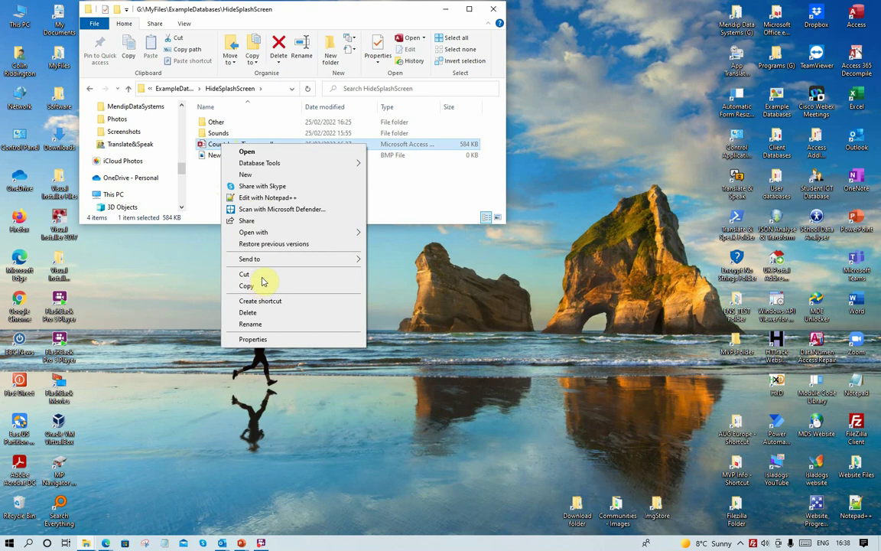
pyautogui.click(204, 144)
pyautogui.click(247, 147)
pyautogui.hotkey('ctrl', 'c')
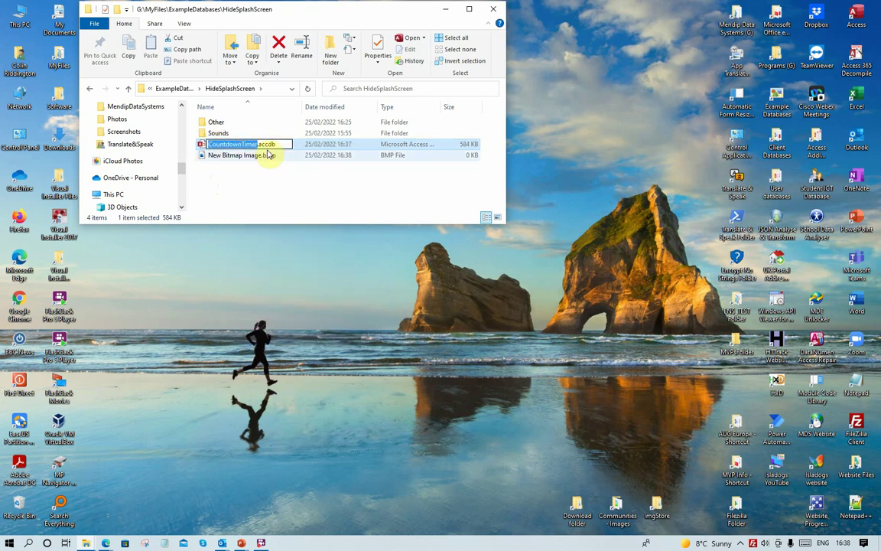
pyautogui.click(249, 156)
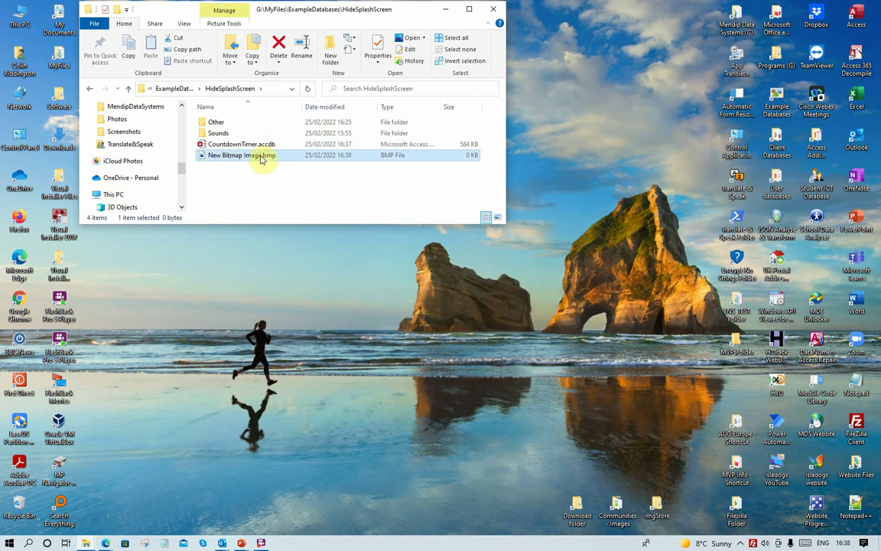
pyautogui.click(261, 158)
pyautogui.hotkey('ctrl', 'v')
pyautogui.click(281, 190)
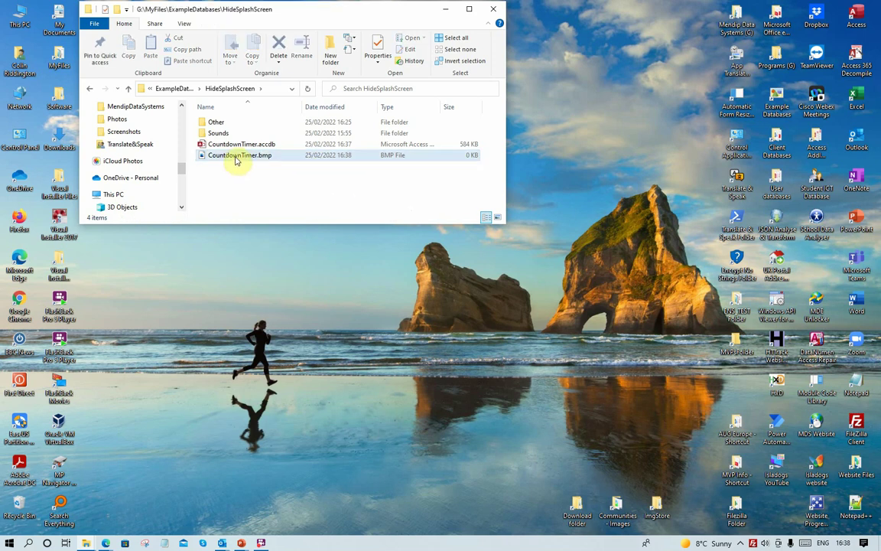
pyautogui.rightClick(236, 157)
# Resize CountdownTimer.bmp in Paint to 1 × 1 pixels without maintaining aspect ratio
pyautogui.click(261, 247)
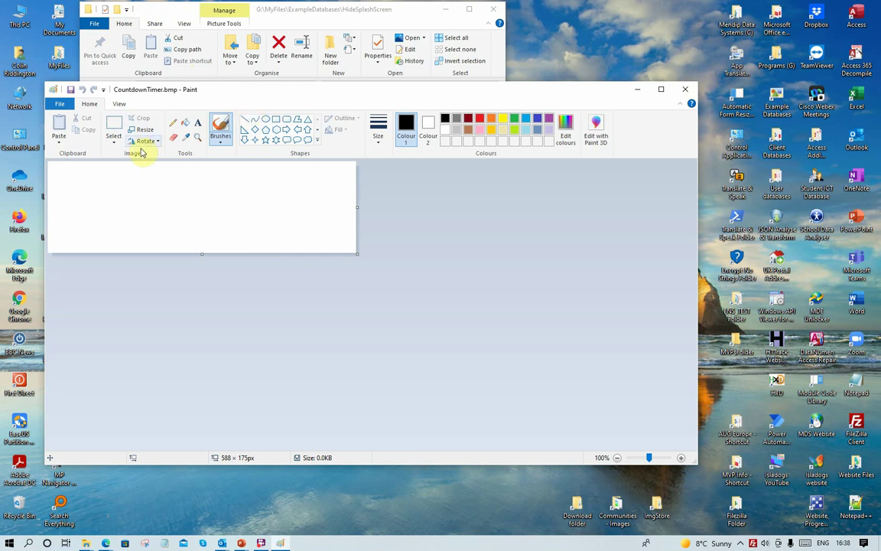
pyautogui.moveTo(237, 91)
pyautogui.mouseDown()
pyautogui.moveTo(315, 97)
pyautogui.moveTo(353, 141)
pyautogui.moveTo(352, 162)
pyautogui.moveTo(447, 163)
pyautogui.moveTo(455, 147)
pyautogui.mouseUp()
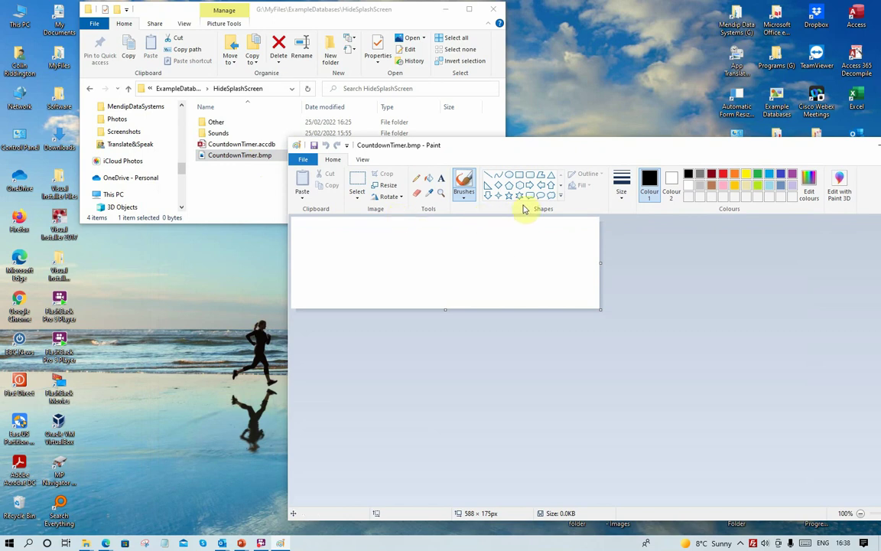
pyautogui.click(381, 187)
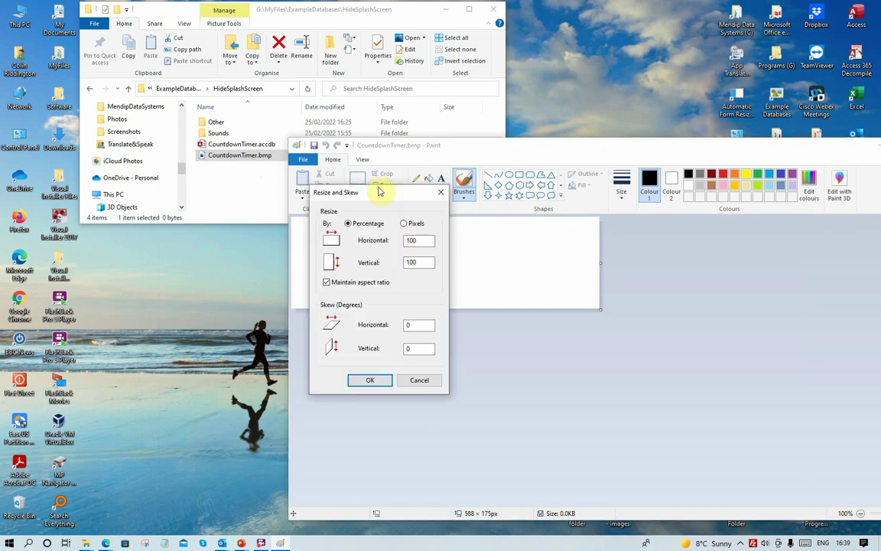
pyautogui.click(404, 224)
pyautogui.doubleClick(426, 241)
pyautogui.write('1')
pyautogui.doubleClick(411, 262)
pyautogui.write('1')
pyautogui.click(327, 283)
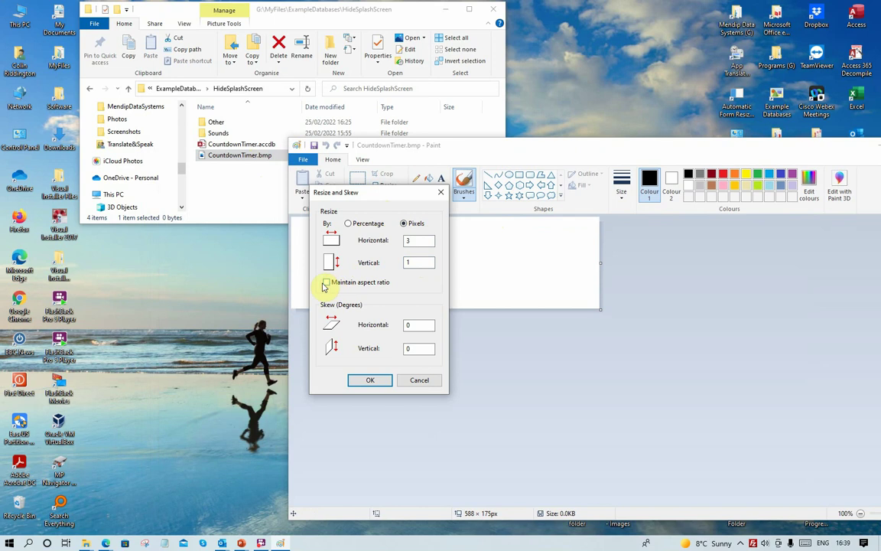
pyautogui.doubleClick(414, 240)
pyautogui.click(365, 380)
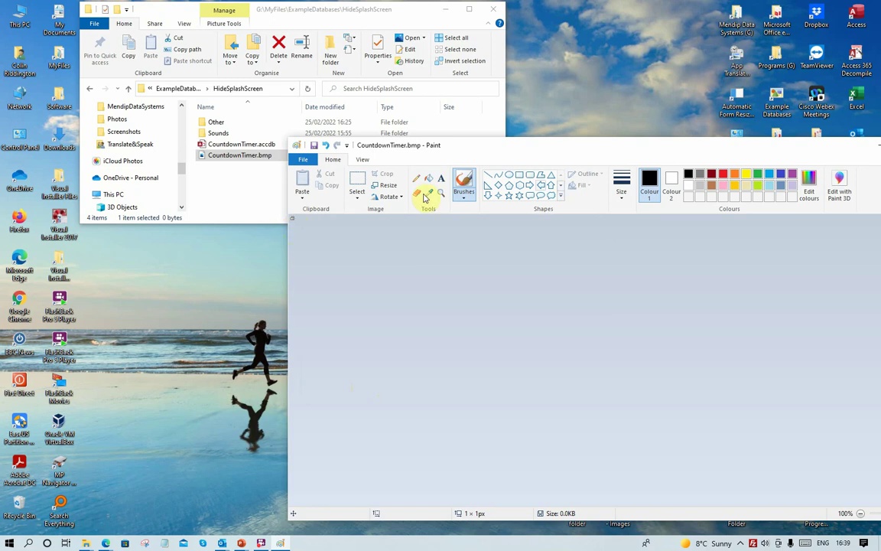
# Save the 1 × 1 pixel bitmap and close Paint
pyautogui.moveTo(619, 147); pyautogui.dragTo(468, 149)
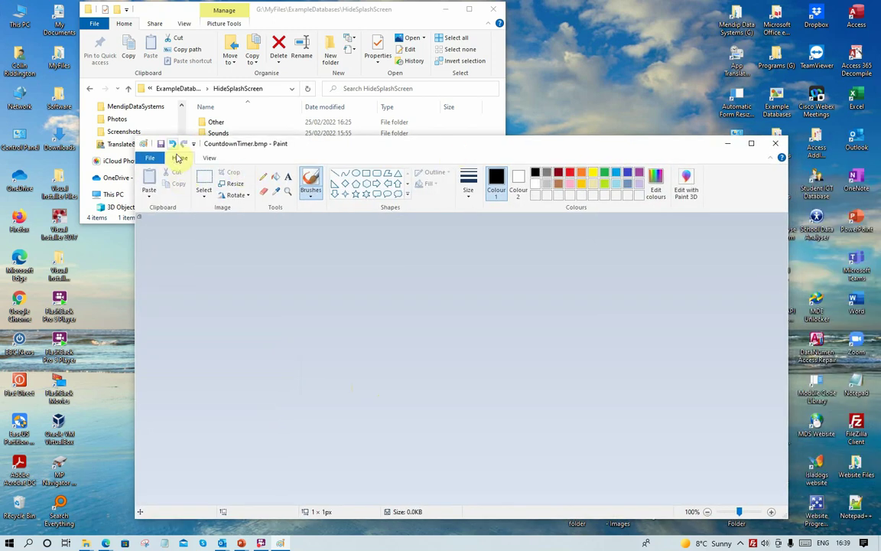
pyautogui.click(159, 146)
pyautogui.click(775, 143)
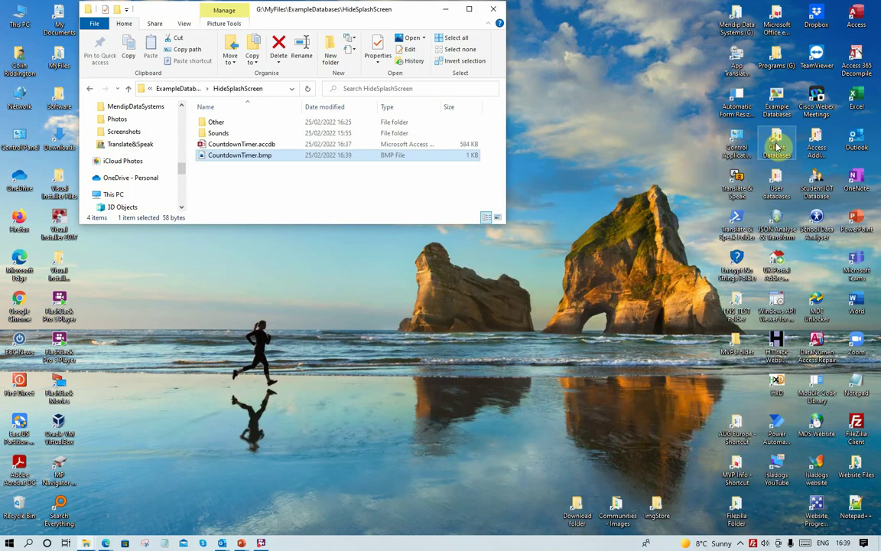
# Test-open CountdownTimer.accdb without the splash screen, then close its Countdown Timer form
pyautogui.doubleClick(234, 145)
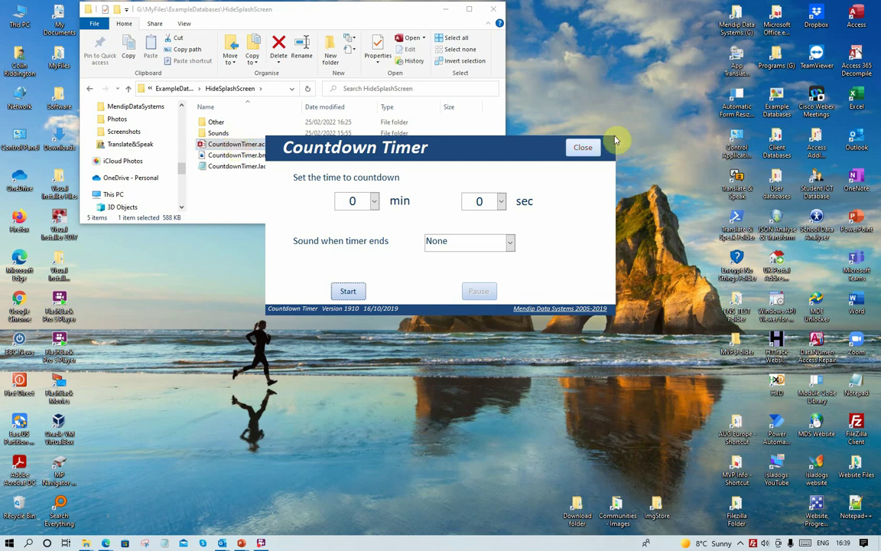
pyautogui.click(578, 149)
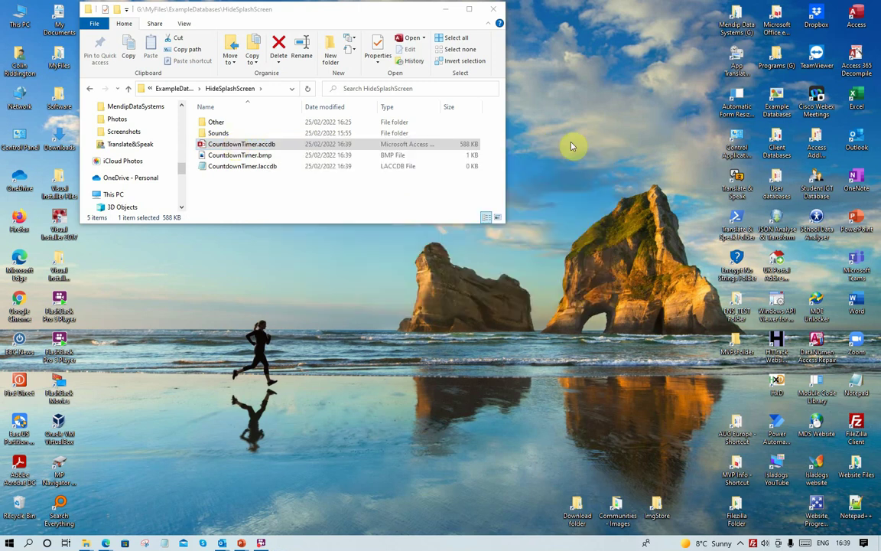
pyautogui.click(359, 177)
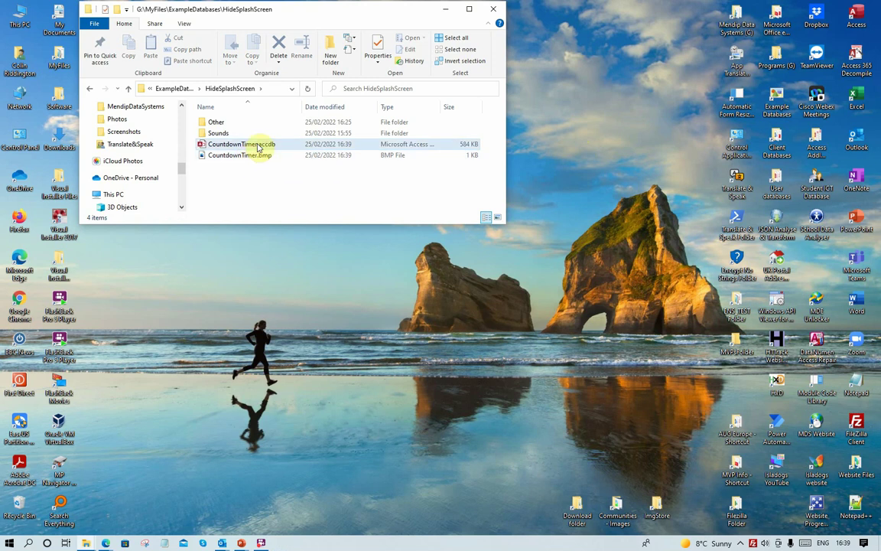
# Rename the bitmap to XCountdownTimer.bmp and reopen CountdownTimer.accdb to test
pyautogui.click(251, 156)
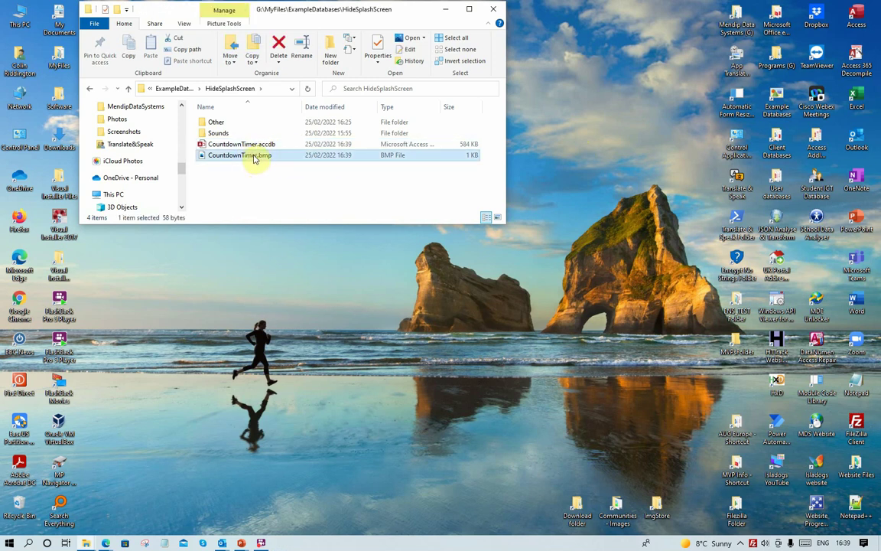
pyautogui.click(207, 155)
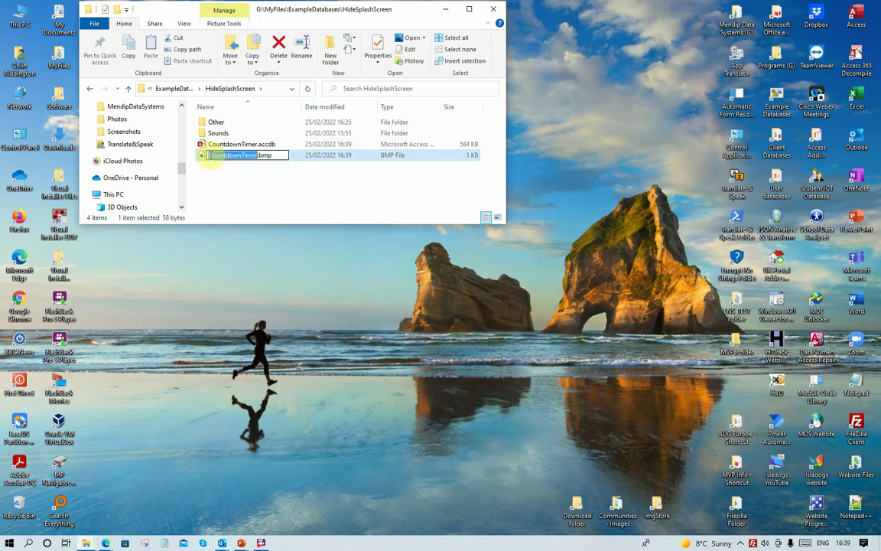
pyautogui.write('X')
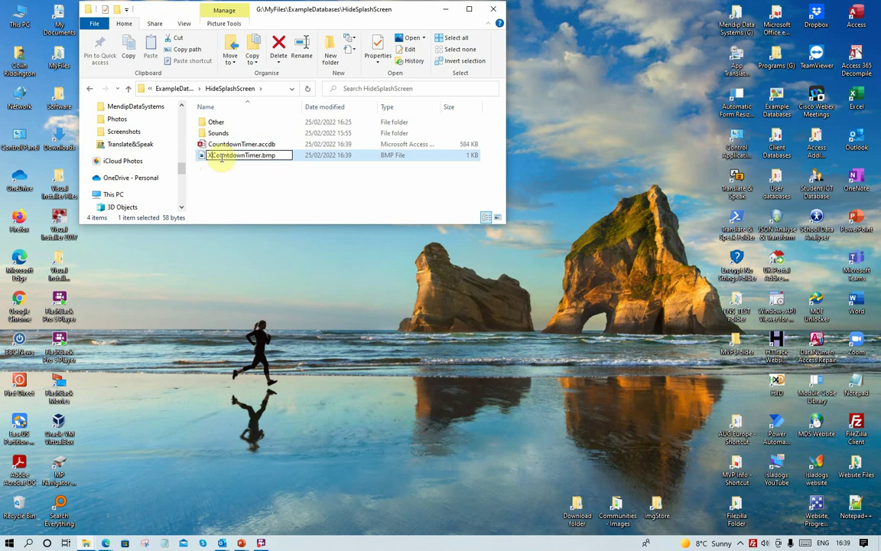
pyautogui.press('Return')
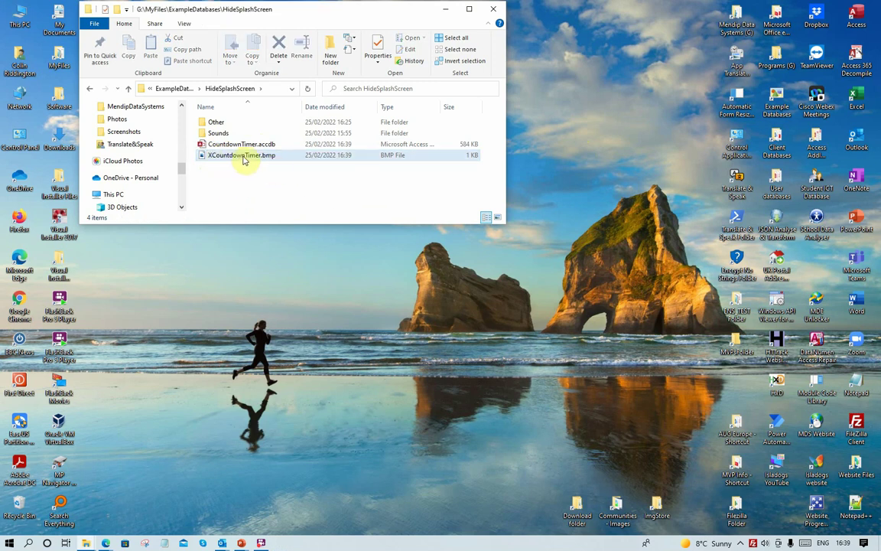
pyautogui.doubleClick(235, 146)
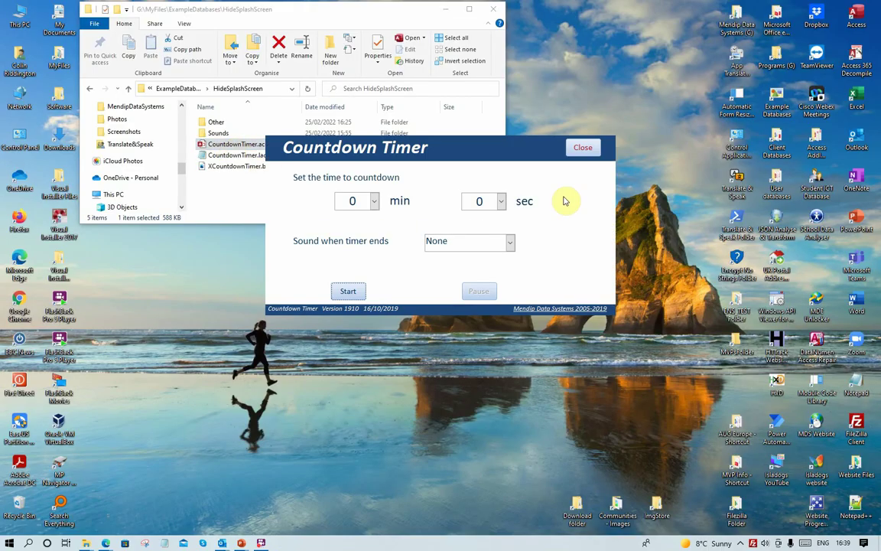
# Close the Countdown Timer form and rename the database to XCountdownTimer.accdb
pyautogui.click(586, 148)
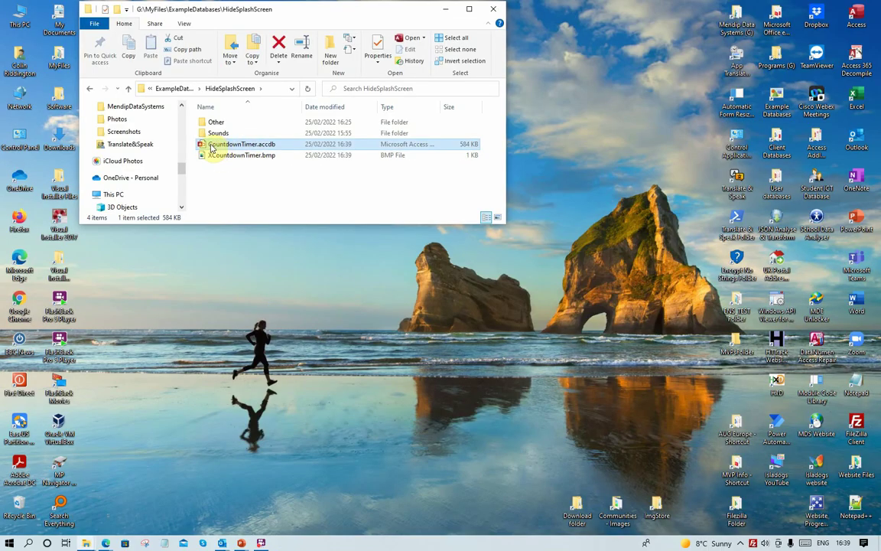
pyautogui.doubleClick(212, 148)
pyautogui.click(213, 145)
pyautogui.press('Home')
pyautogui.write('X')
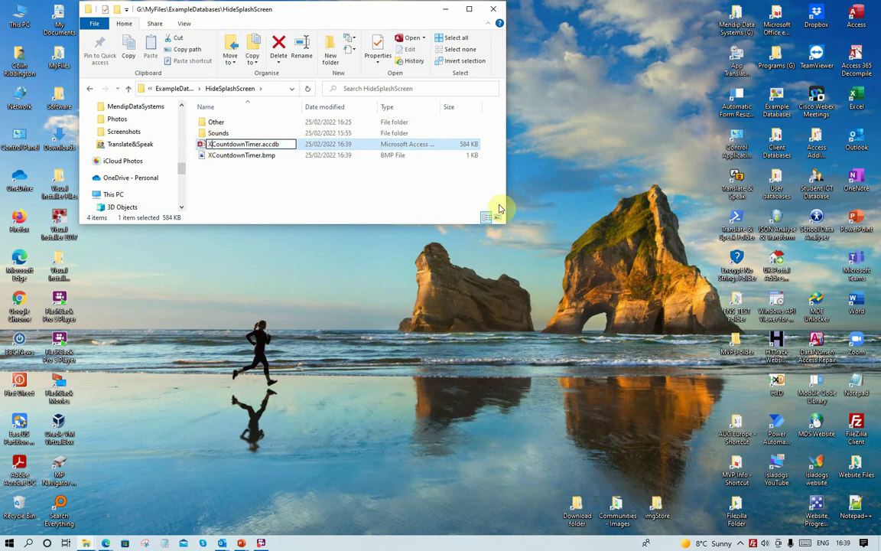
pyautogui.press('Return')
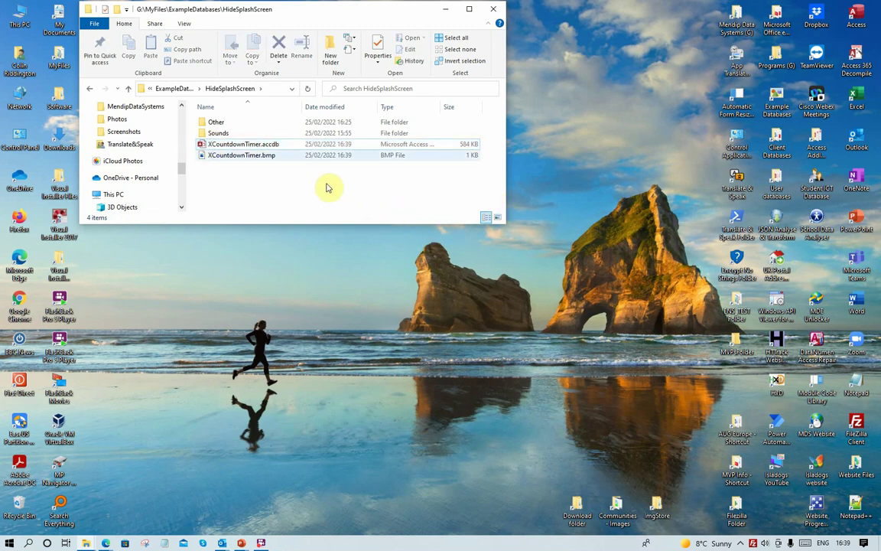
# Test-open XCountdownTimer.accdb, close its form, then close the HideSplashScreen folder window
pyautogui.doubleClick(250, 148)
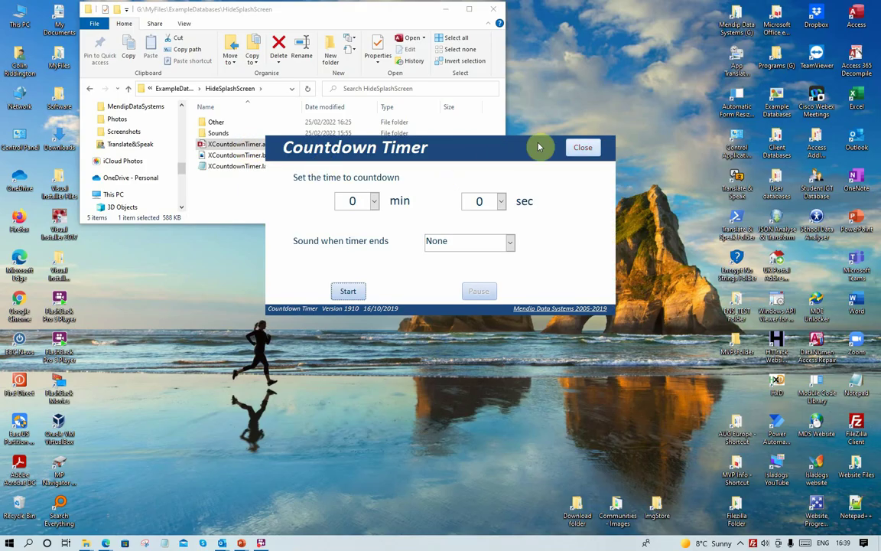
pyautogui.click(595, 151)
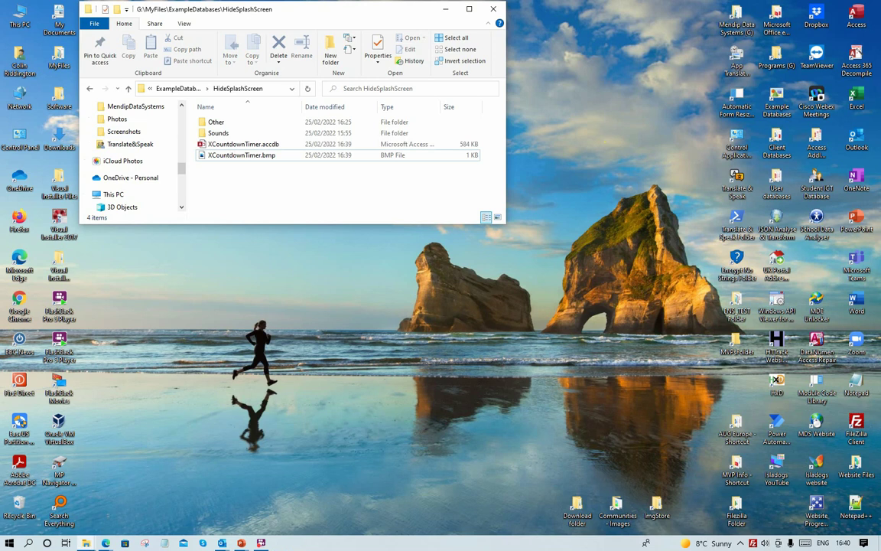
pyautogui.hotkey('alt', 'F4')
# Reveal the slide's bullets from New > Bitmap Image through the Test.bmp / Test.accdb example
pyautogui.hotkey('alt', 'Tab')
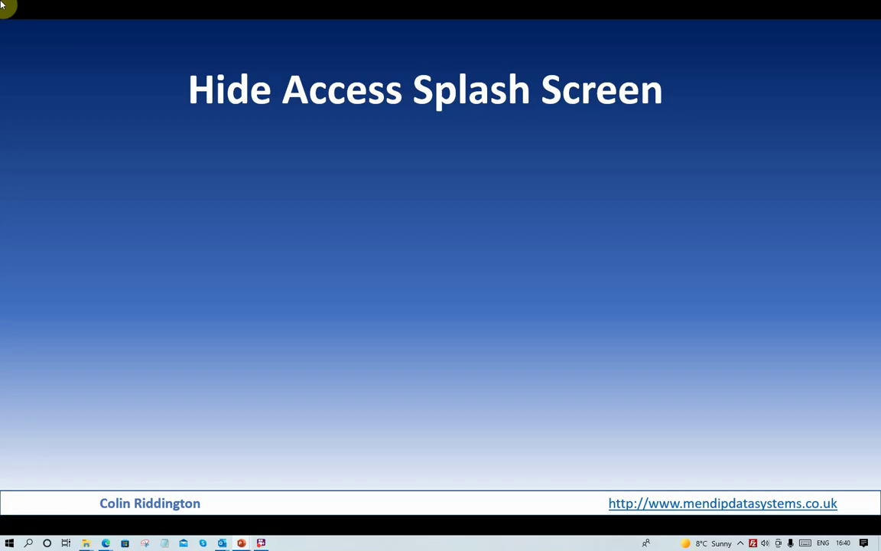
pyautogui.press('pagedown')
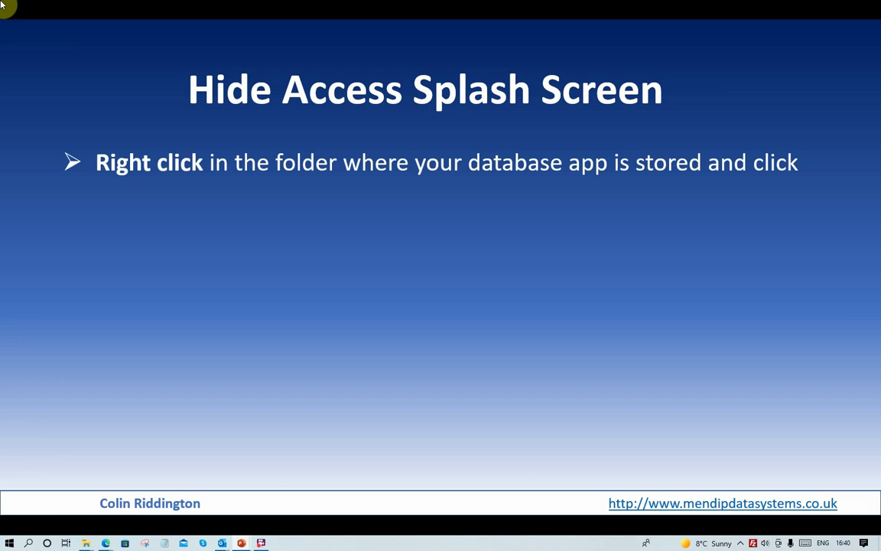
pyautogui.press('pagedown')
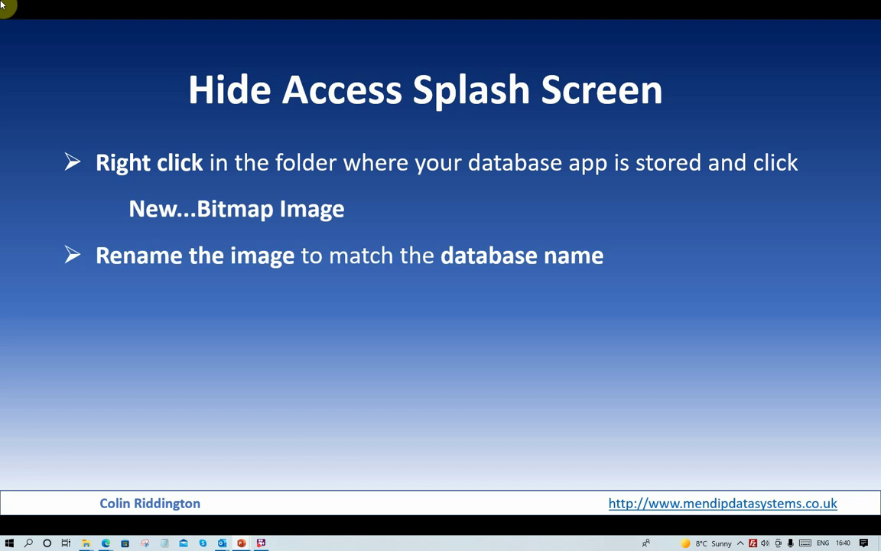
pyautogui.press('Right')
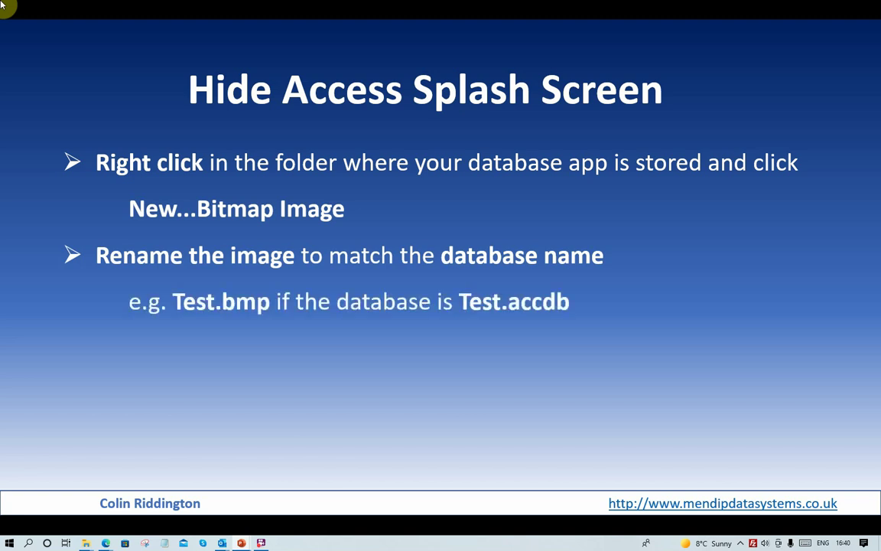